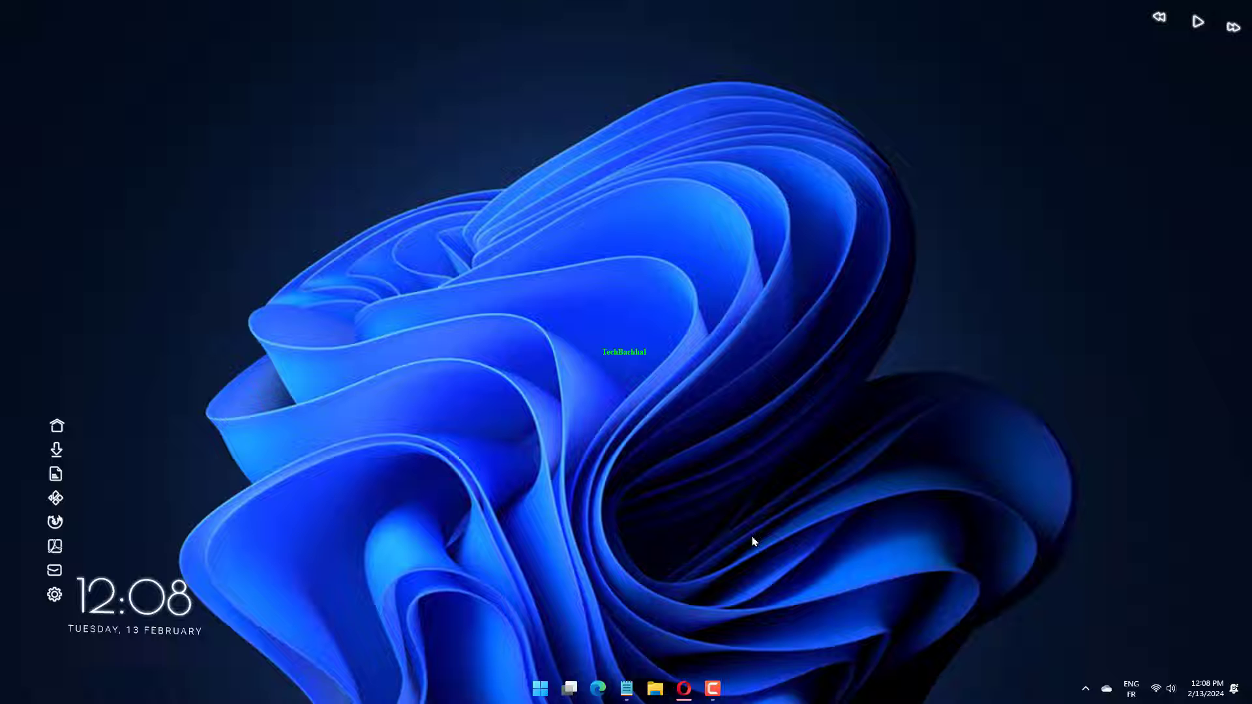
# - Find Command Prompt through Start search and run it as administrator
pyautogui.click(539, 687)
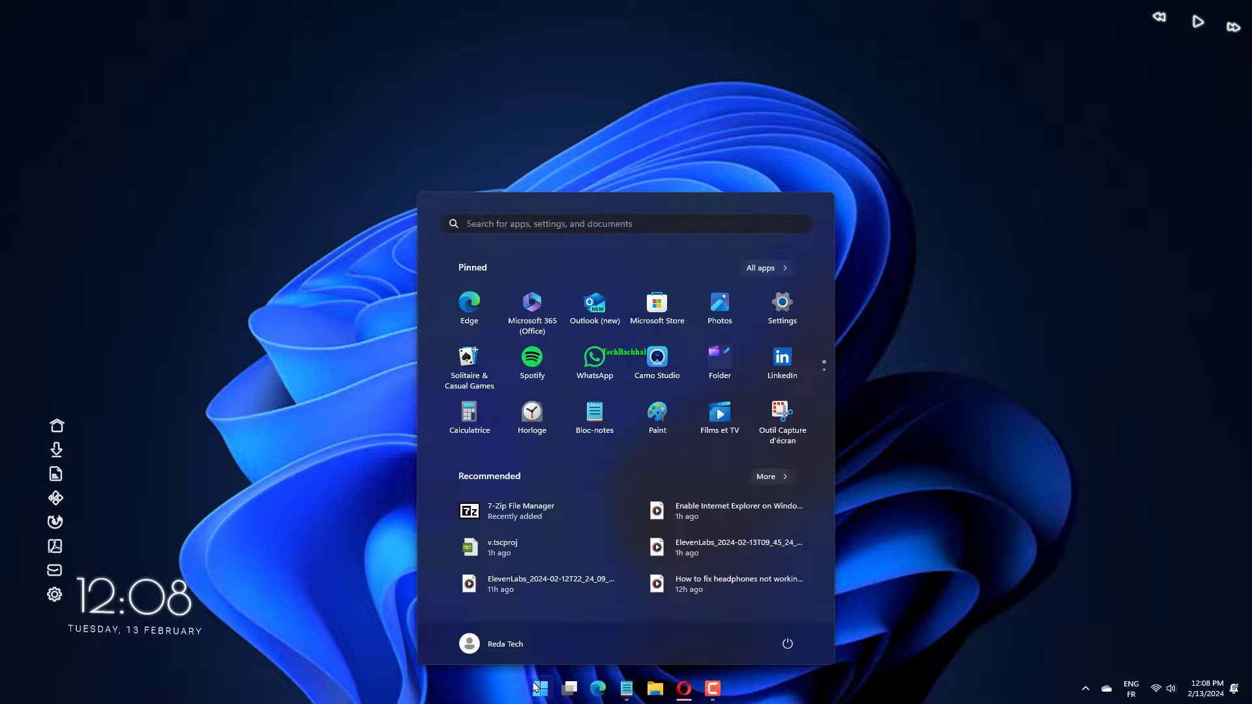
pyautogui.write('cmd')
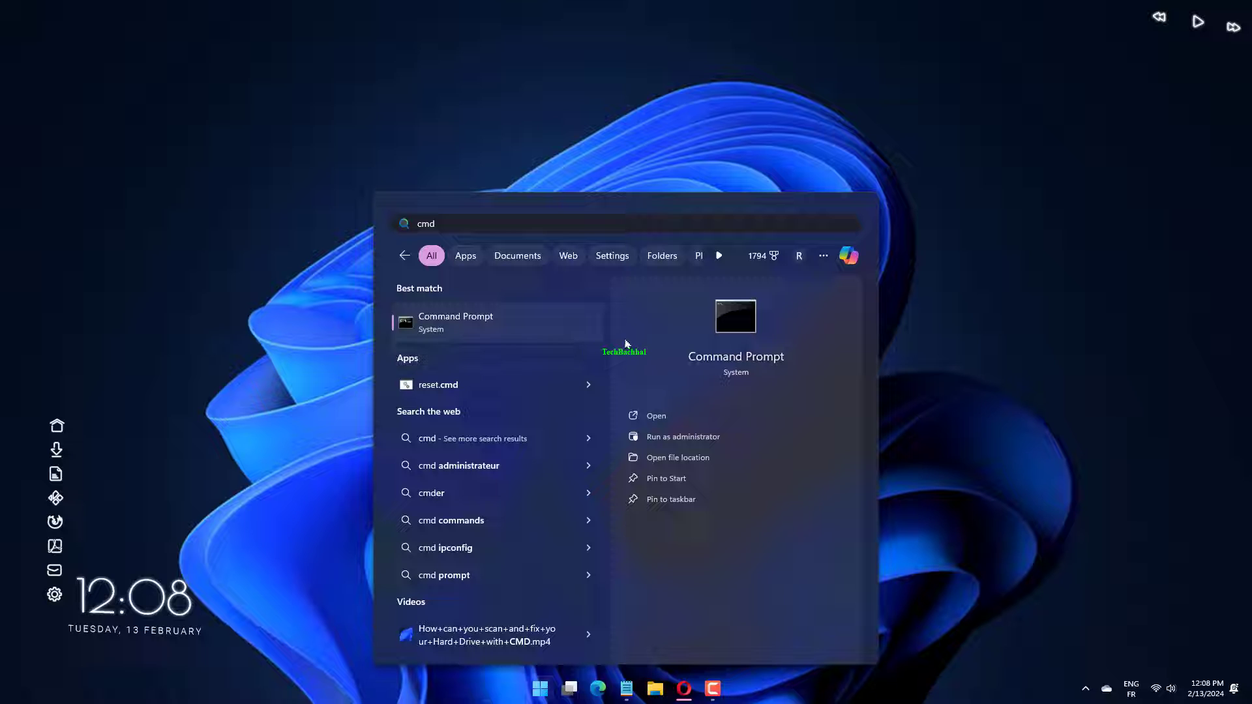
pyautogui.rightClick(566, 338)
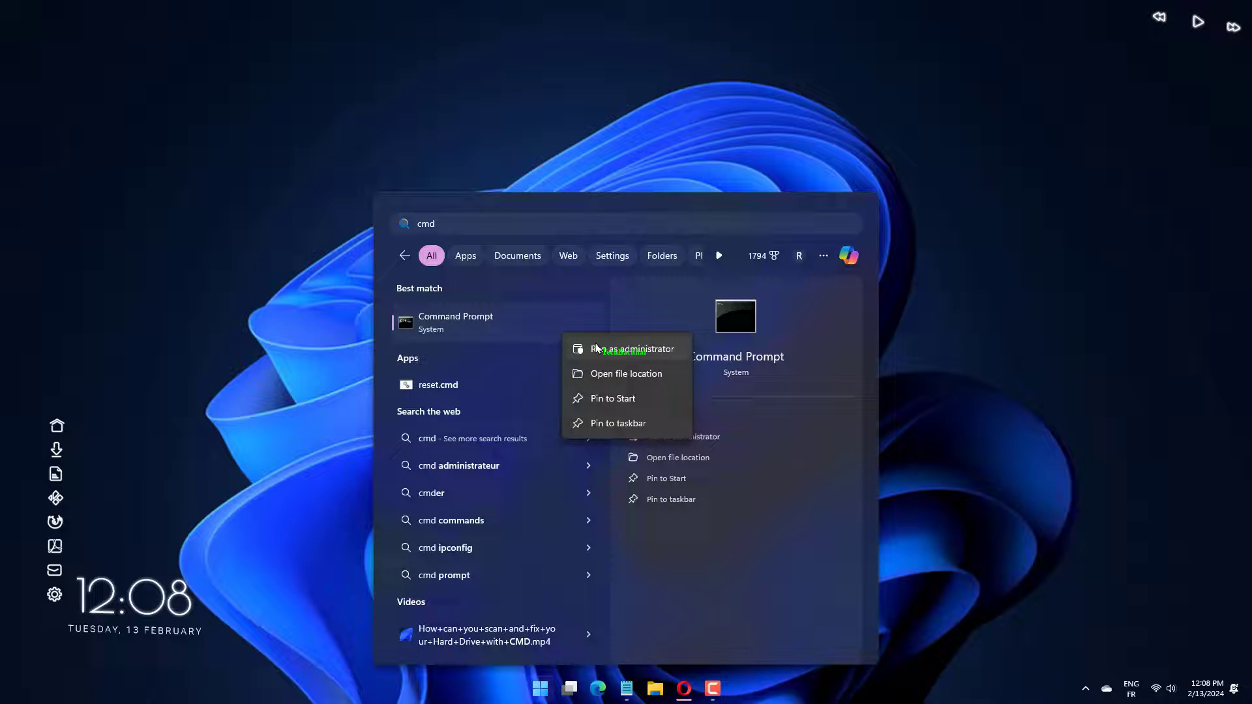
pyautogui.click(596, 348)
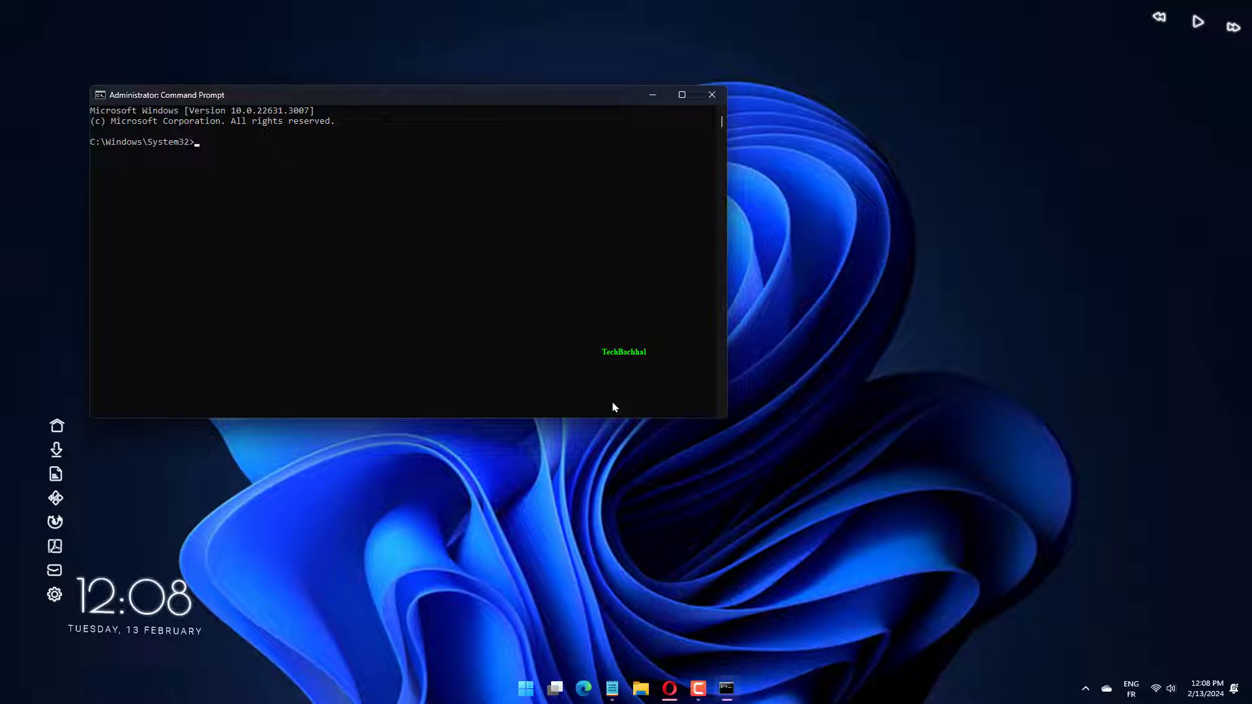
pyautogui.write('DISM.exe /Online /Cleanup-image /Restorehealth')
# - Run DISM.exe /Online /Cleanup-image /Restorehealth, then sfc /scannow
pyautogui.press('Return')
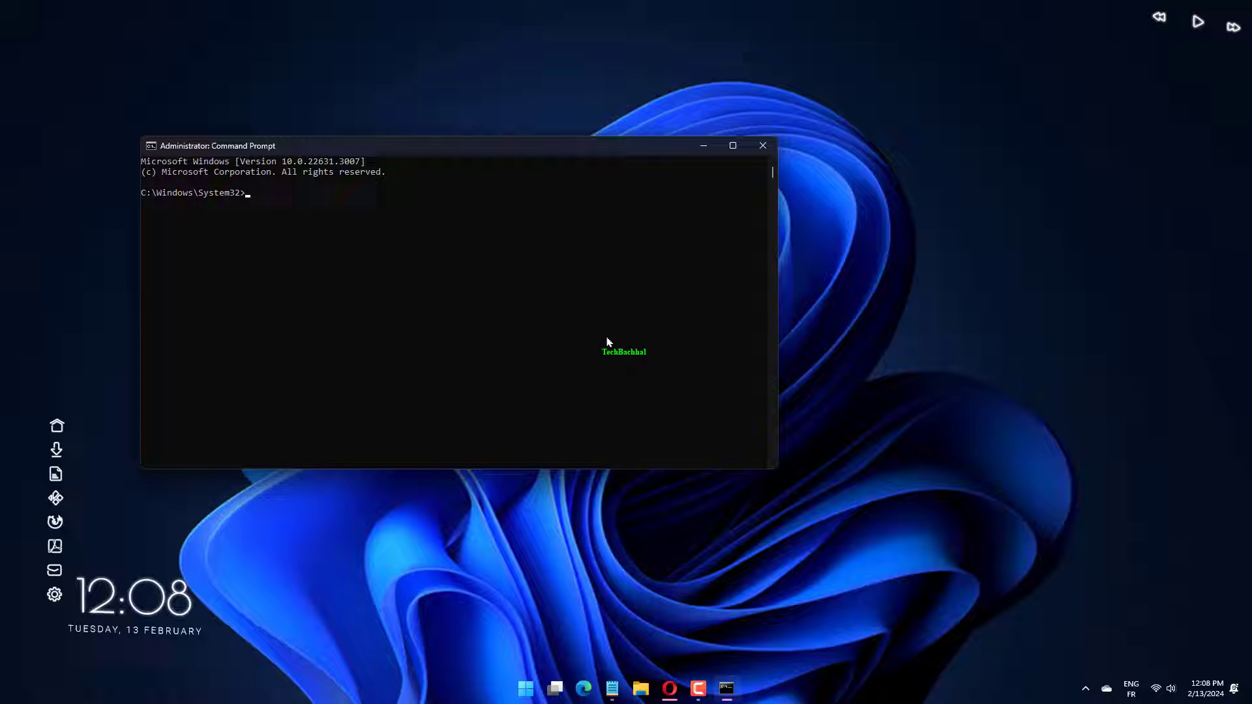
pyautogui.write('sfc /scannow')
pyautogui.press('Return')
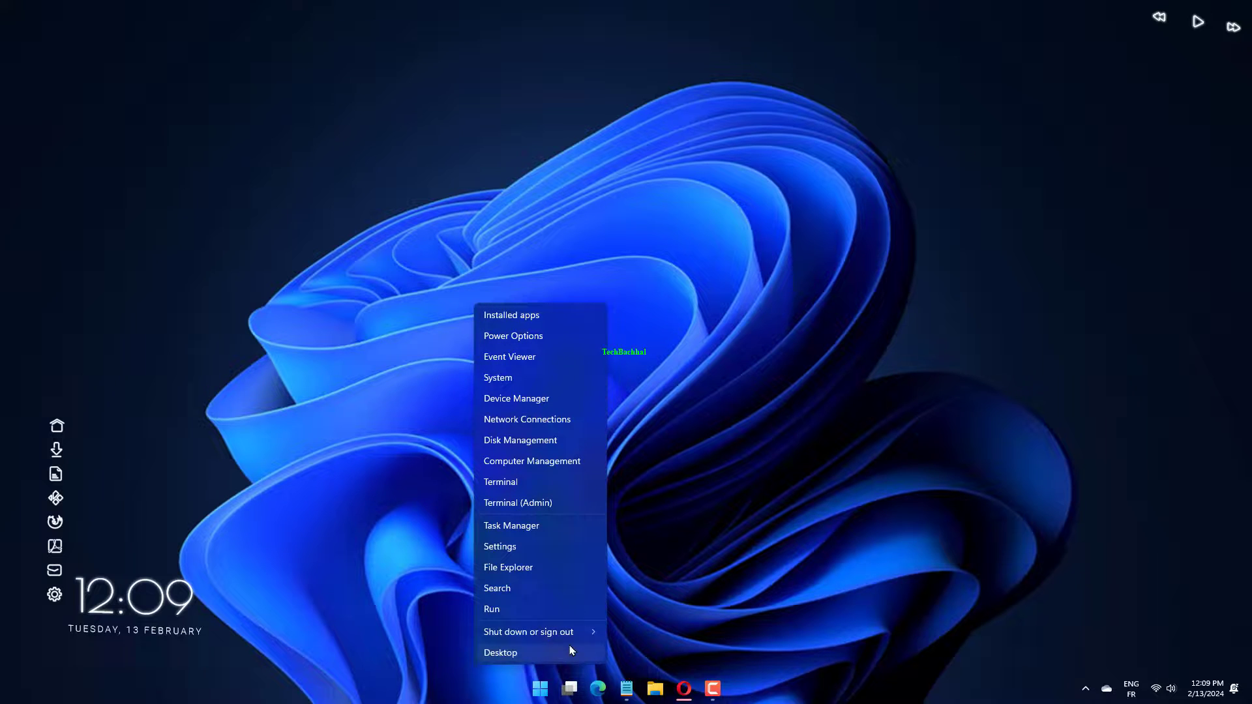
# - Run cleanmgr.exe from the Run dialog to open Disk Clean-up for C:
pyautogui.click(559, 616)
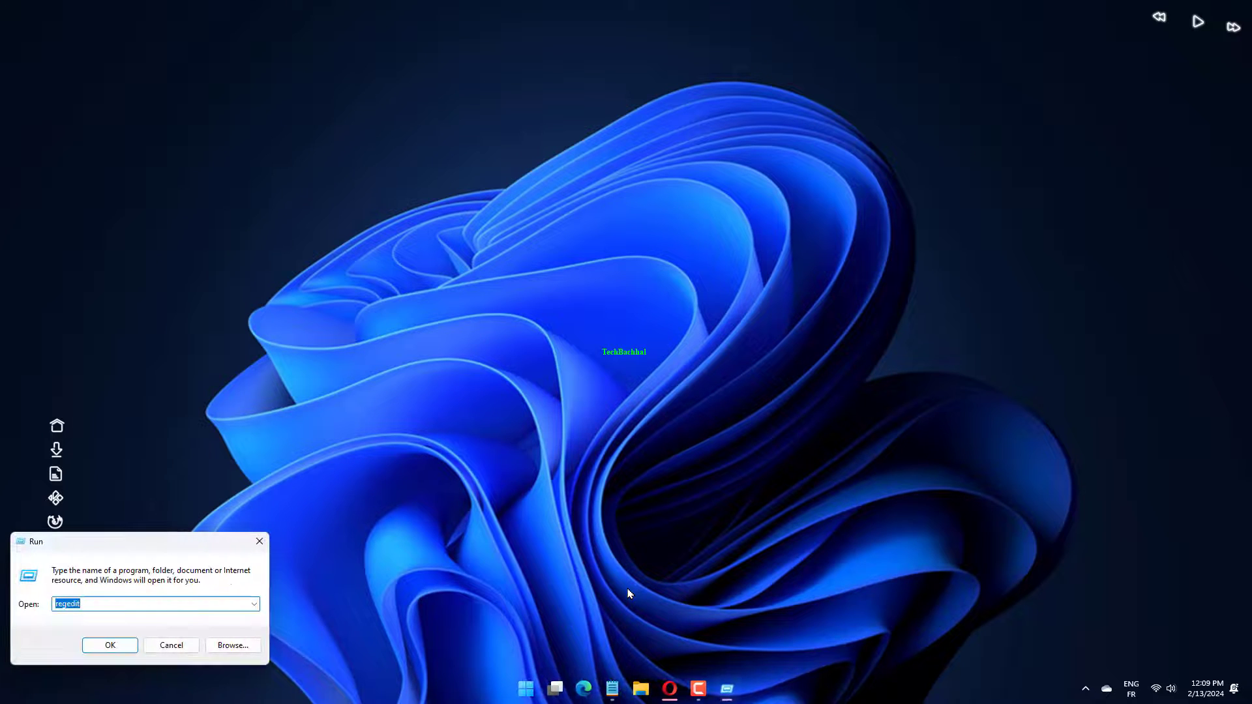
pyautogui.write('cleanmgr.exe')
pyautogui.press('Return')
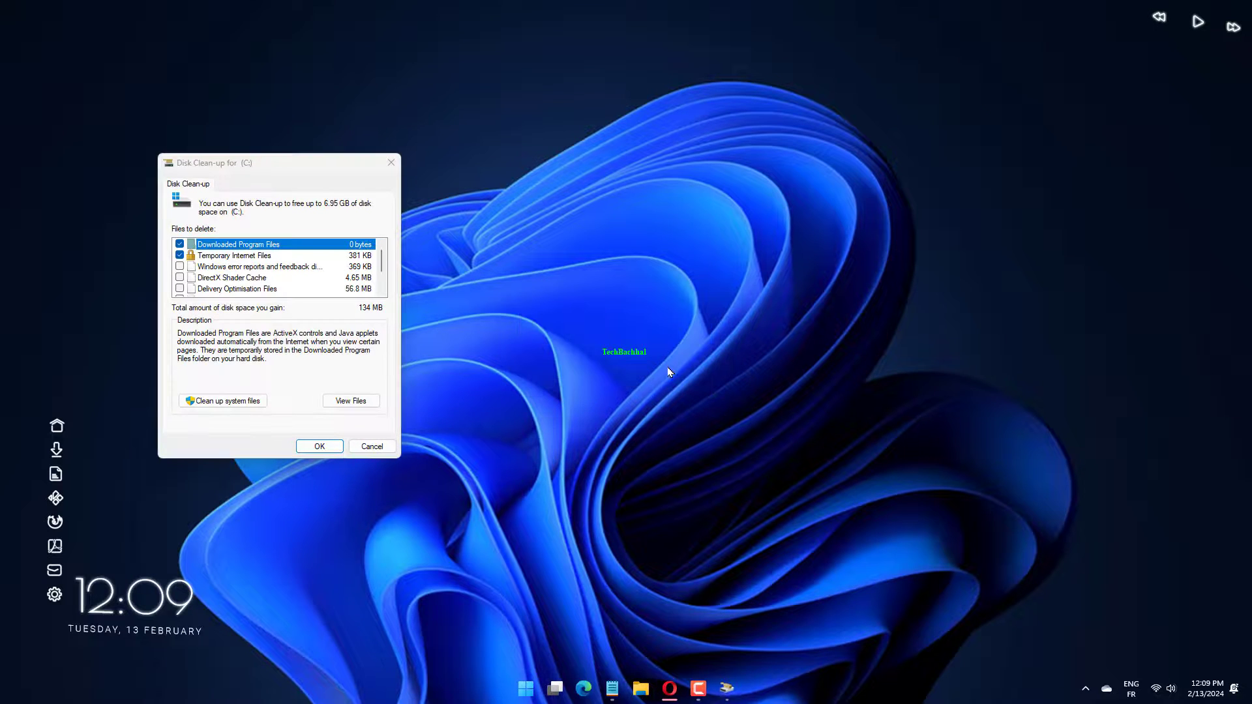
# - Rescan drive C: in Disk Clean-up with system files included
pyautogui.click(241, 401)
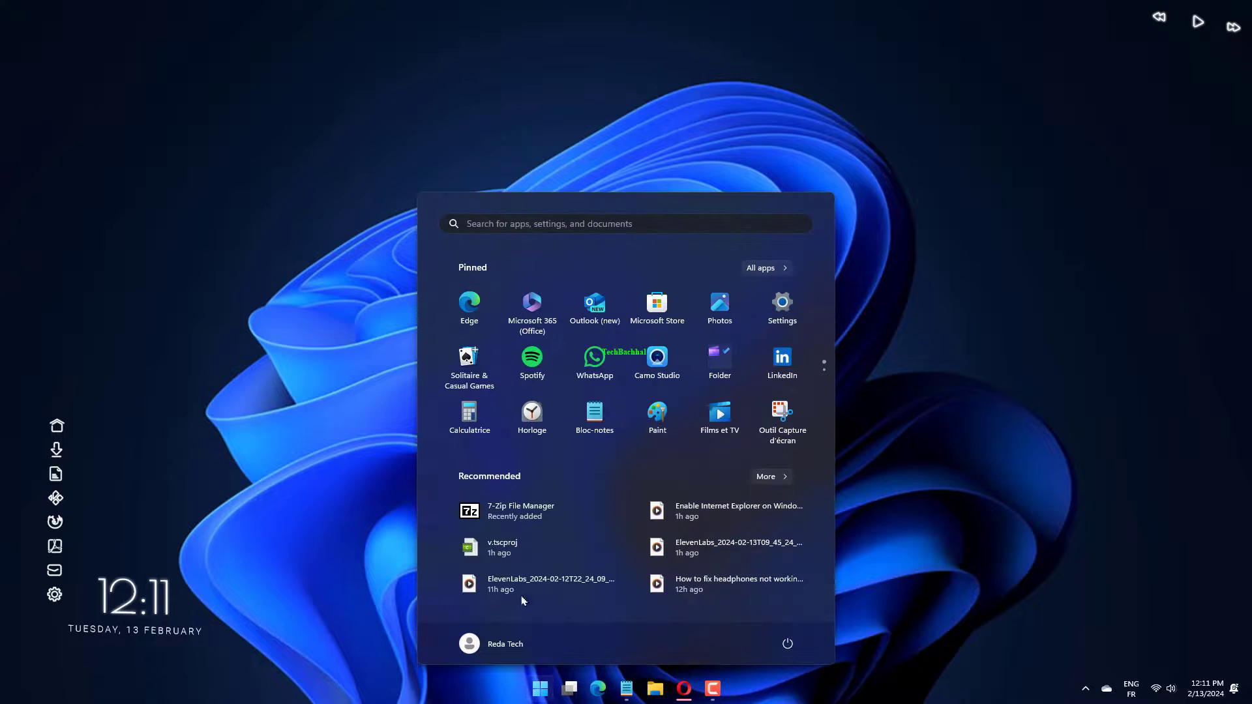
# - Search Start for rstrui and launch the System Restore tool
pyautogui.click(637, 220)
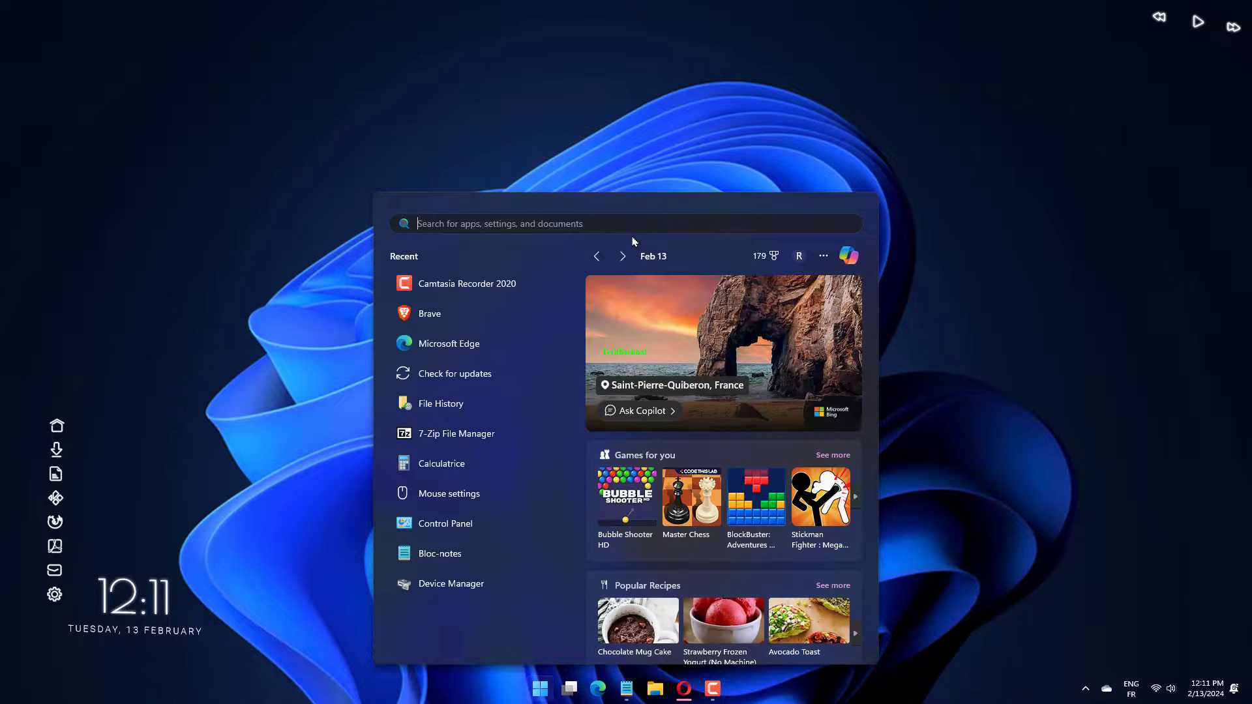
pyautogui.write('rstrui')
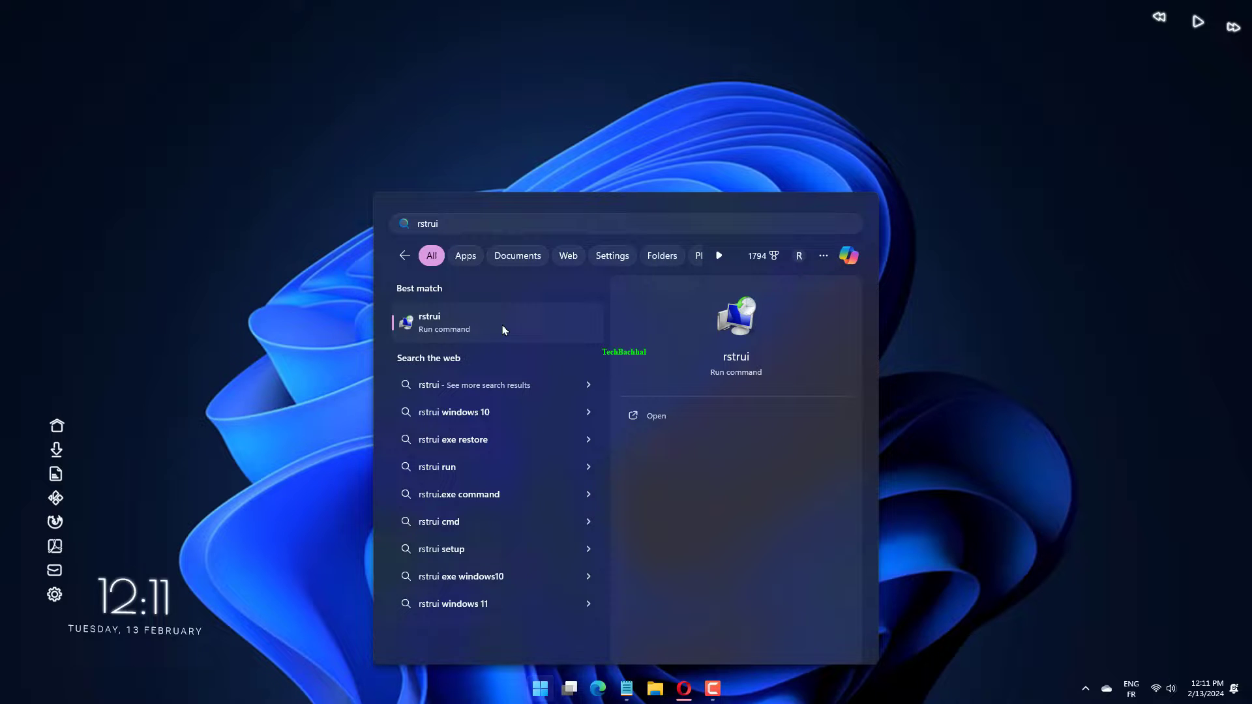
pyautogui.click(503, 330)
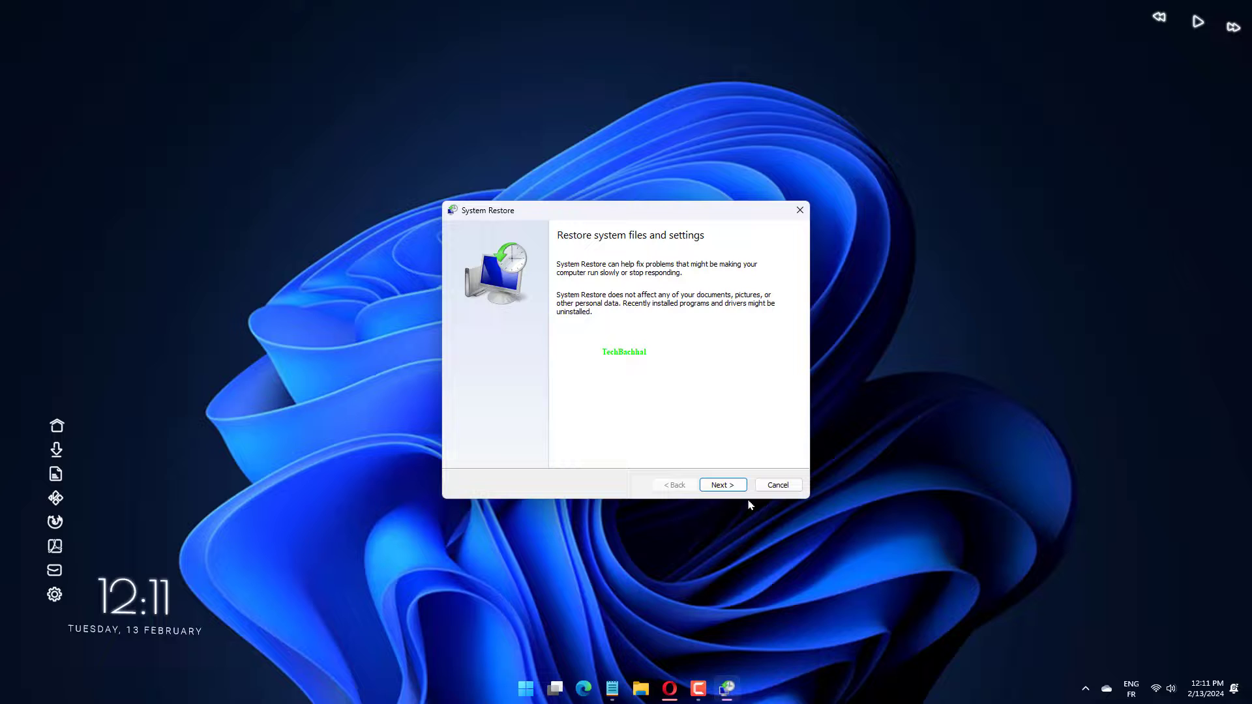
# - Select the 2/11/2024 Windows Update restore point and continue to its confirmation page
pyautogui.click(725, 486)
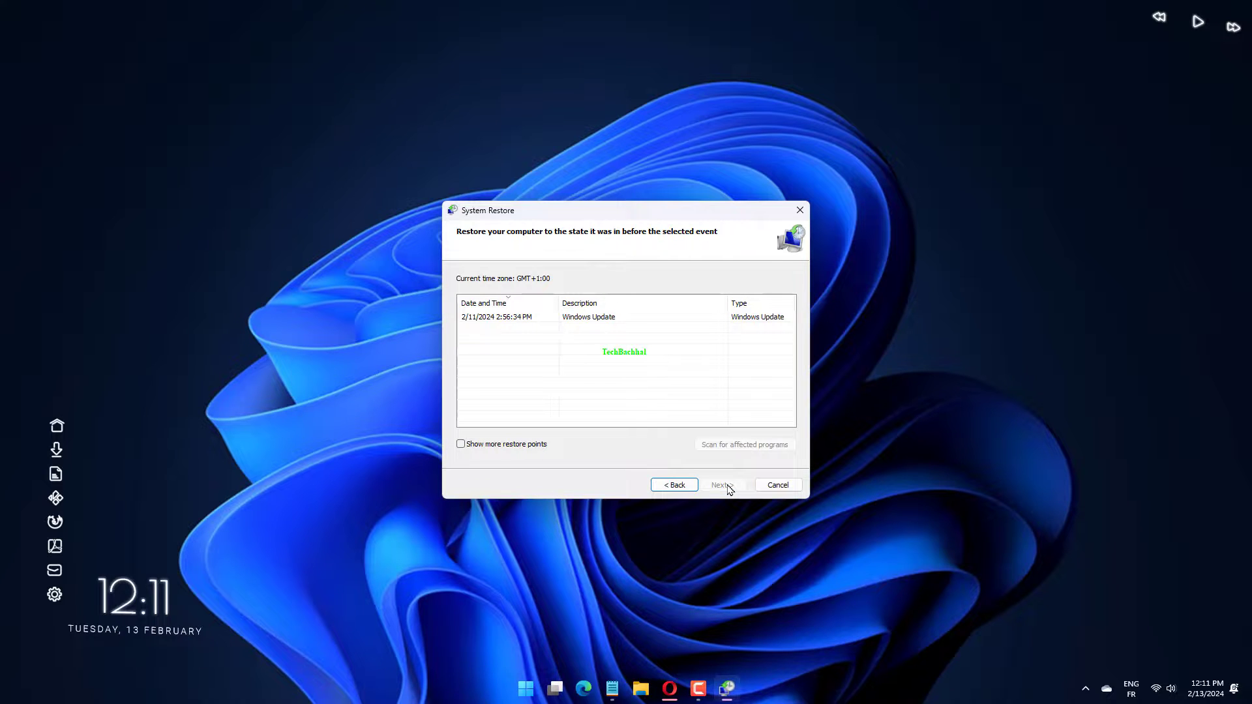
pyautogui.click(688, 319)
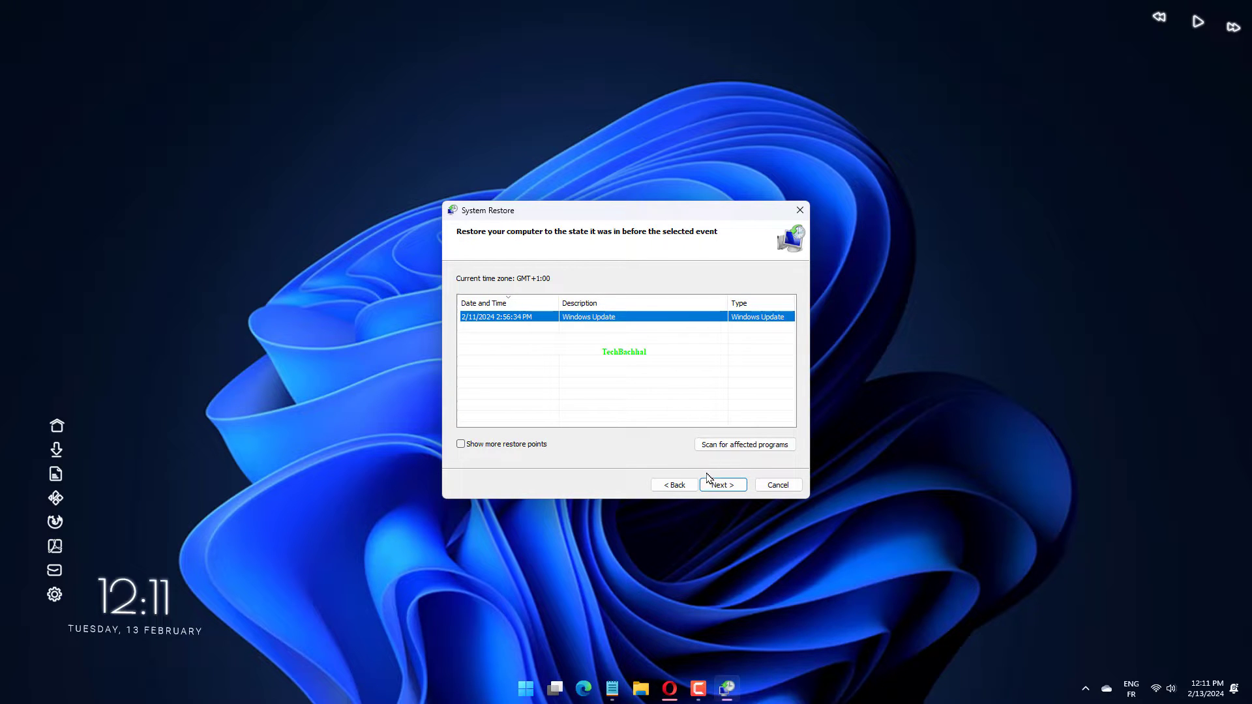
pyautogui.click(714, 486)
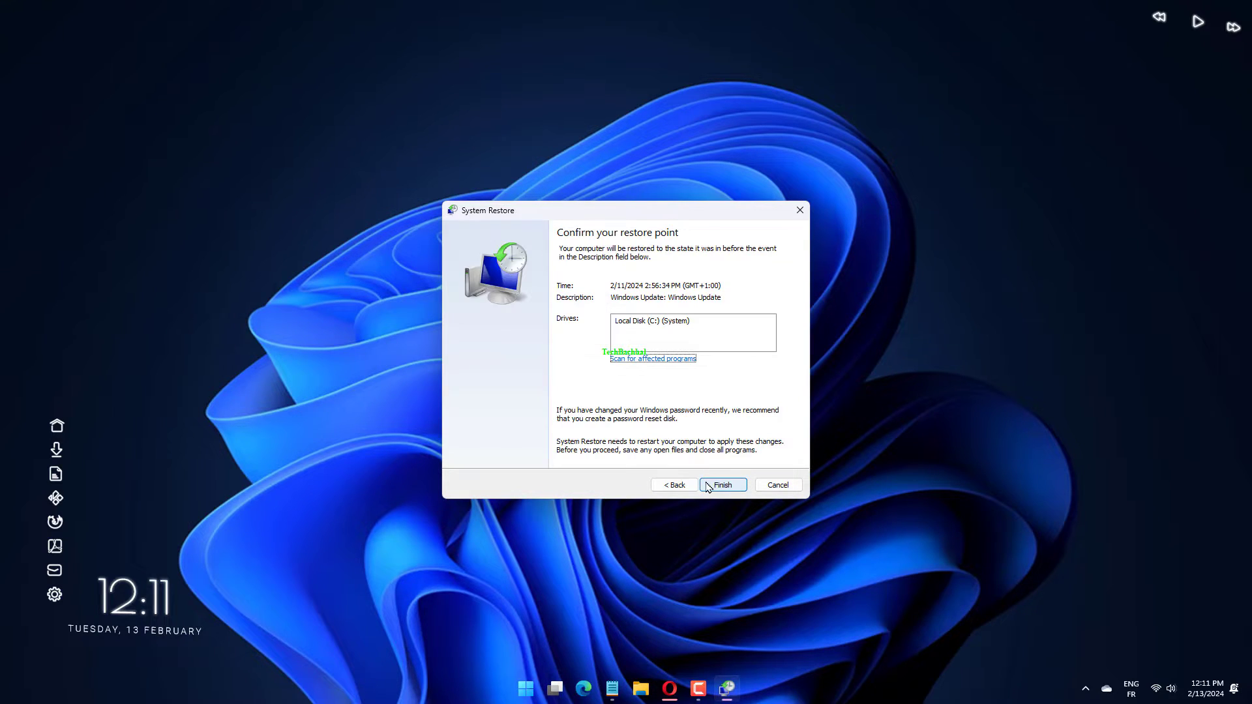